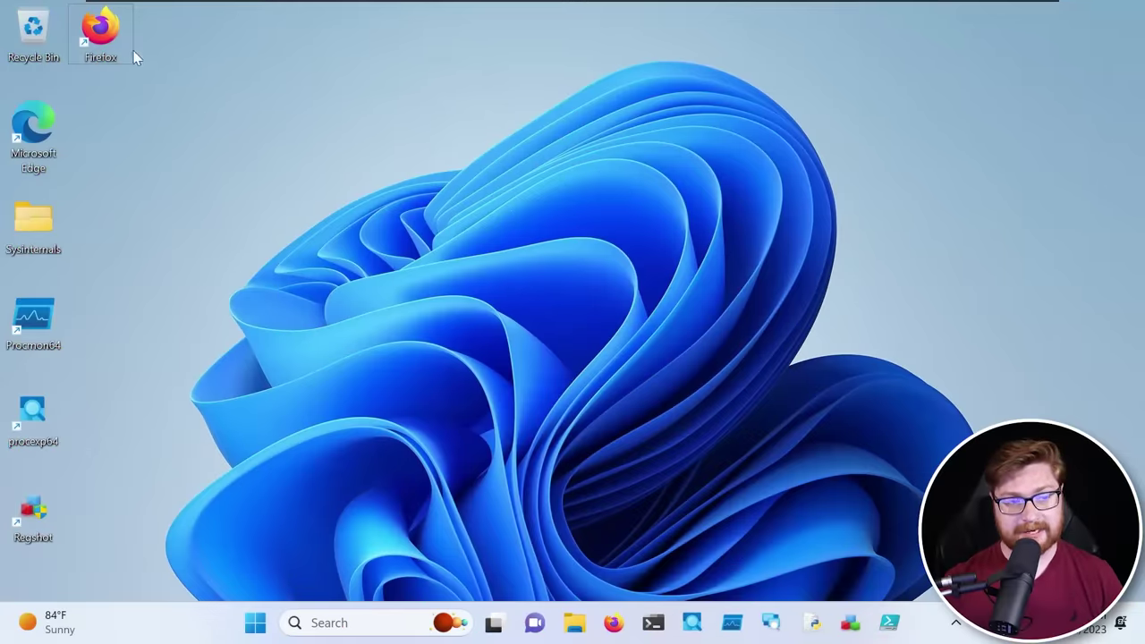
Launch Firefox, Google 'aurora lite' and open the Nextron Systems AURORA Agent result
left_click(126, 53)
double_click(124, 49)
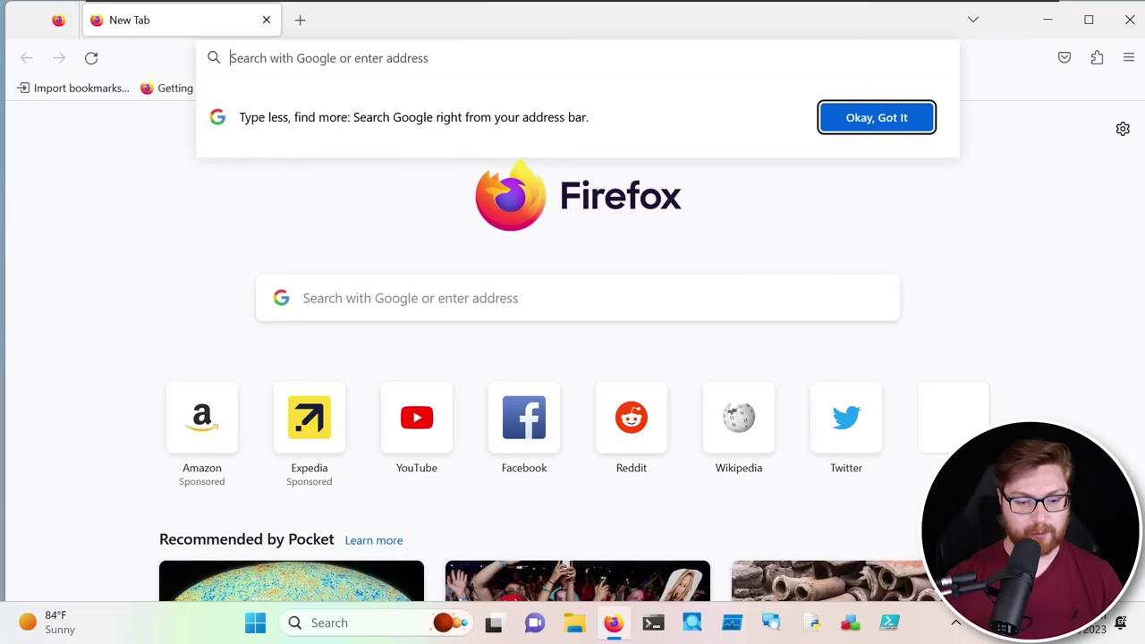
type("aurora lite")
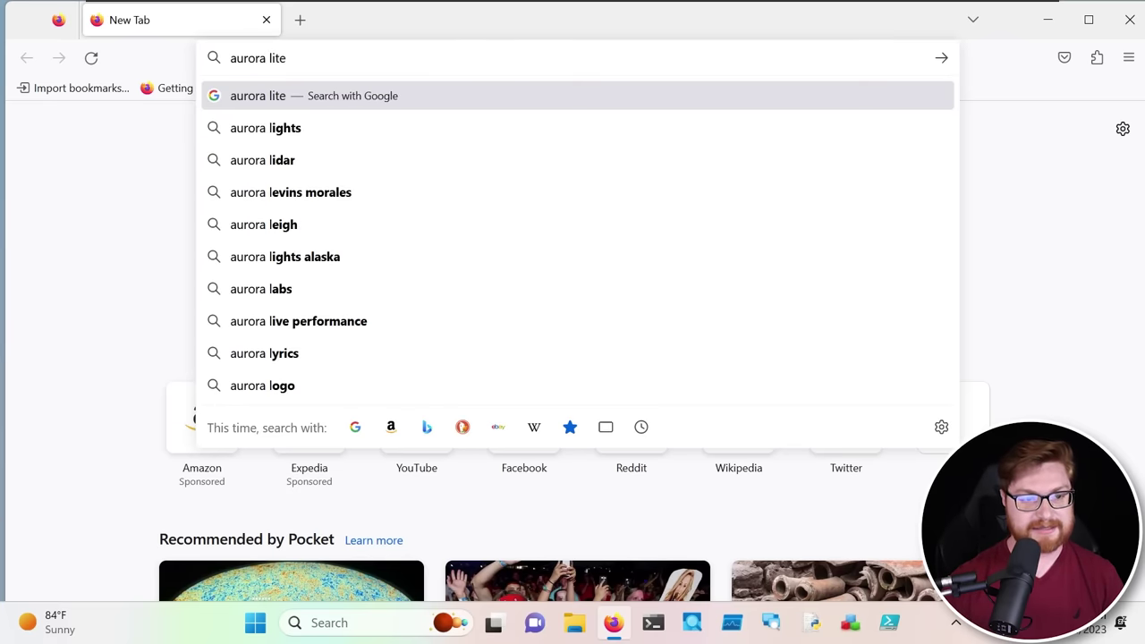
key("Return")
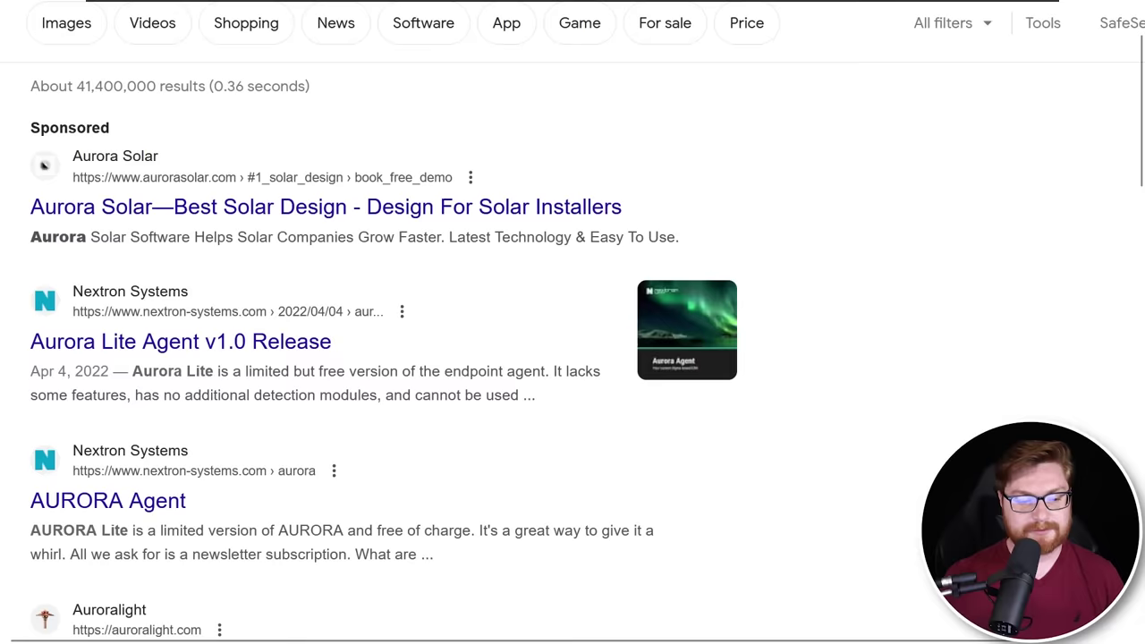
scroll(573, 358, "down", 3)
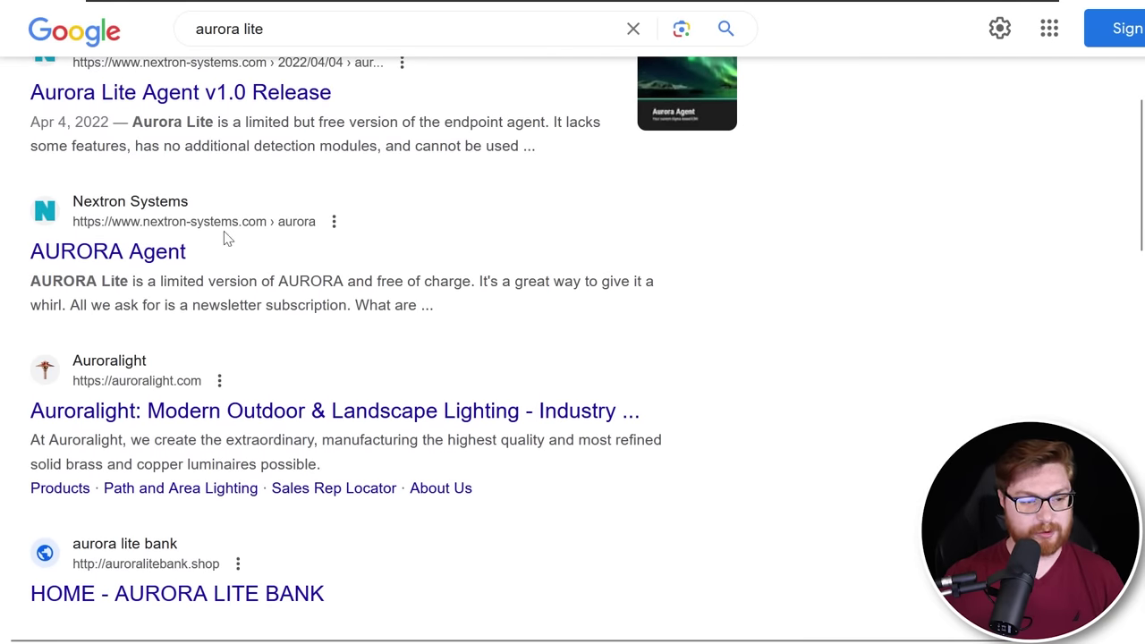
left_click(62, 257)
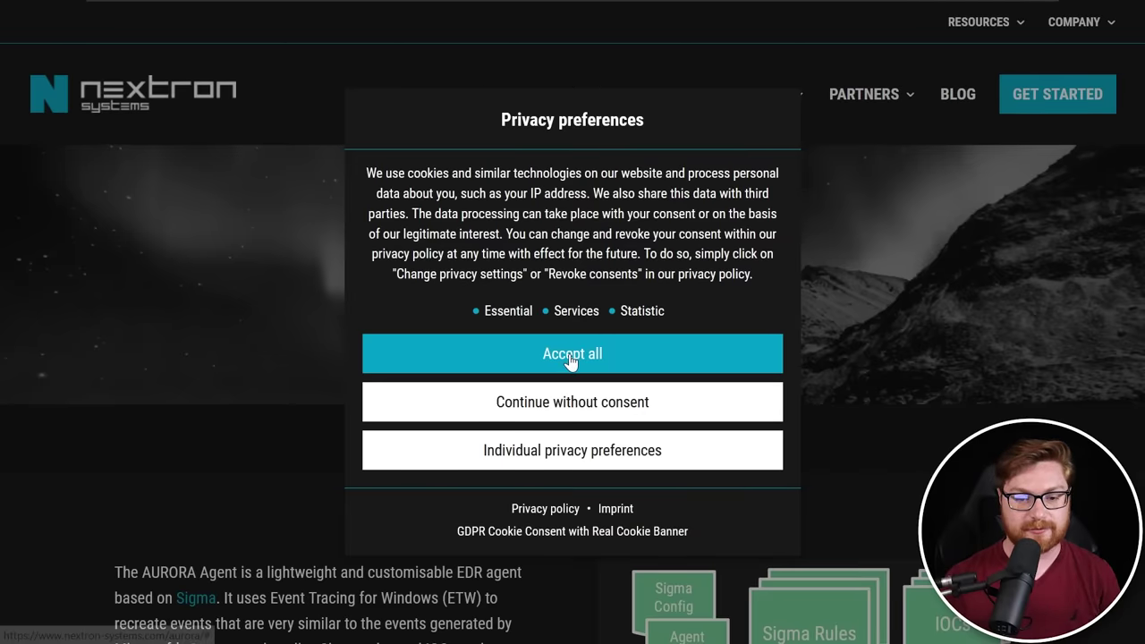
Accept all cookies and highlight the 'Your Custom Sigma-based EDR Agent' tagline
left_click(571, 361)
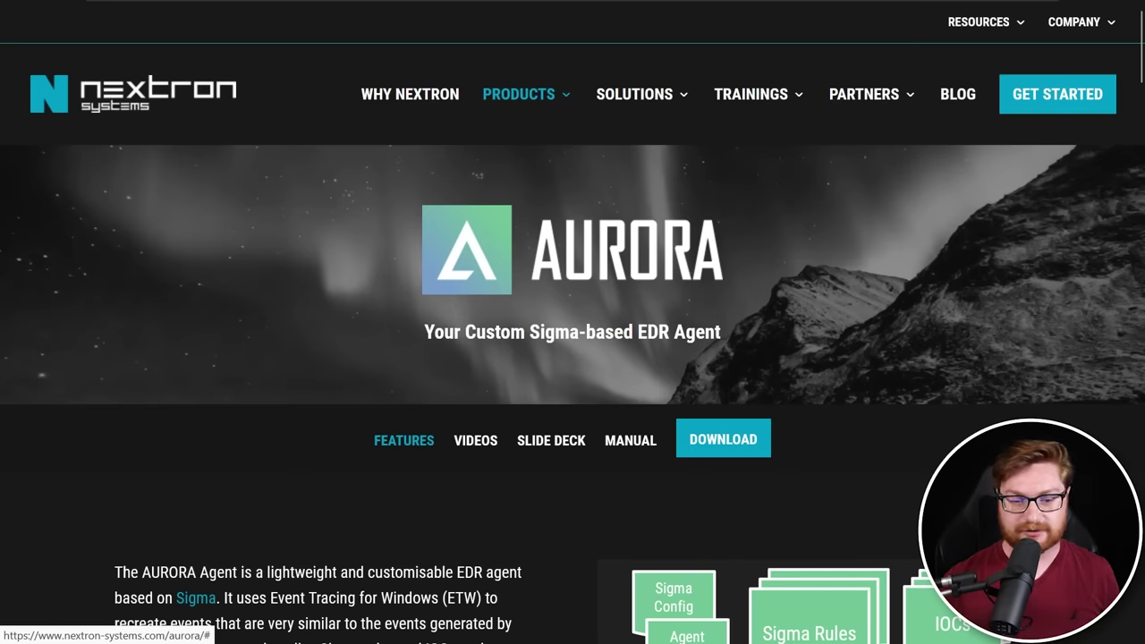
left_click_drag(422, 335, 724, 340)
left_click(735, 340)
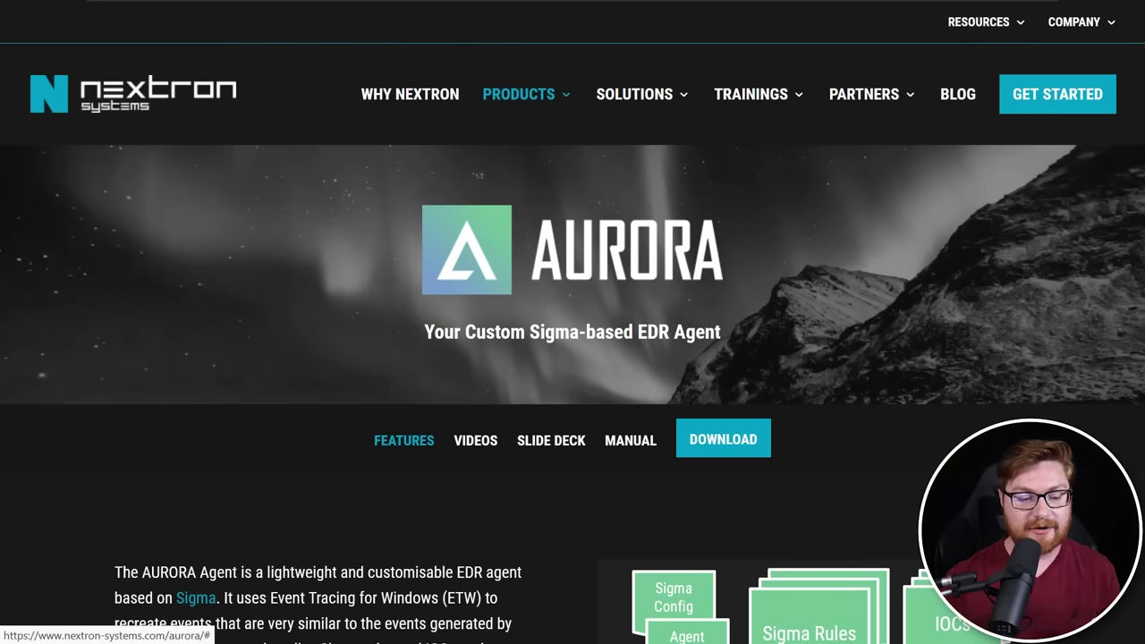
Read the features, highlighting the transparency, Sigma rule, 99% bandwidth, on-premises and 'Lite' version claims
scroll(572, 358, "down", 5)
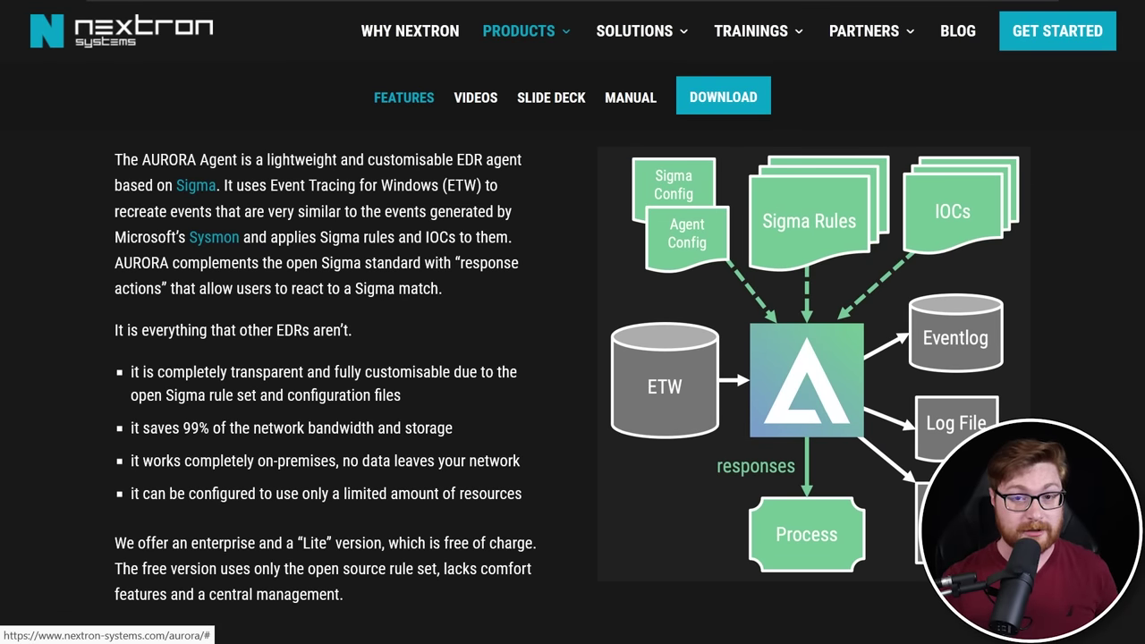
scroll(573, 358, "down", 1)
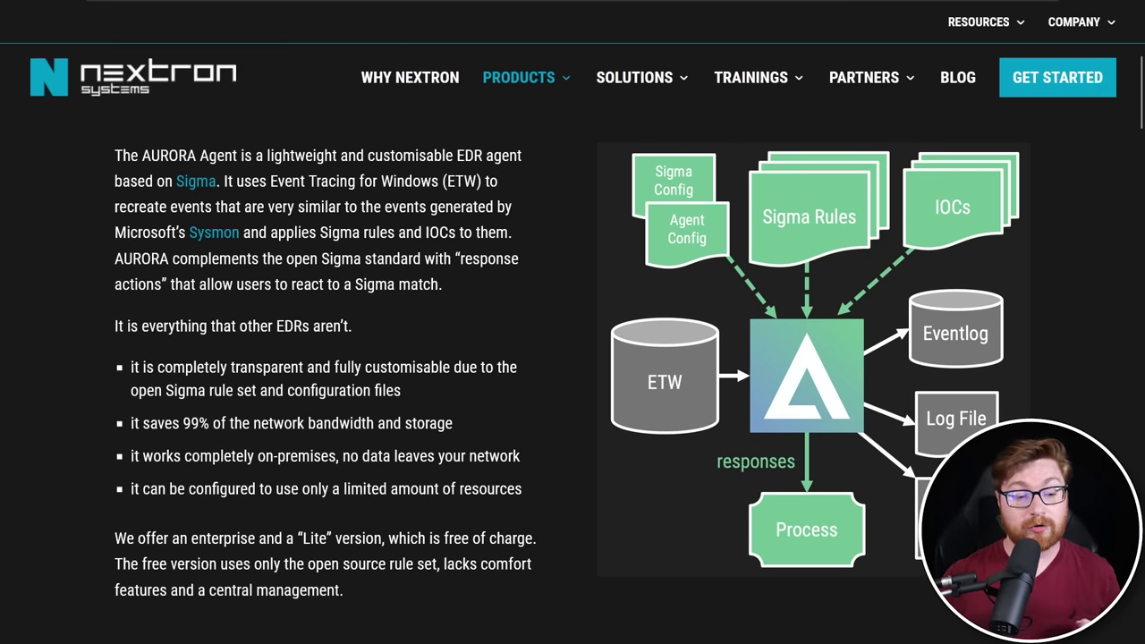
left_click_drag(157, 367, 451, 367)
left_click(450, 366)
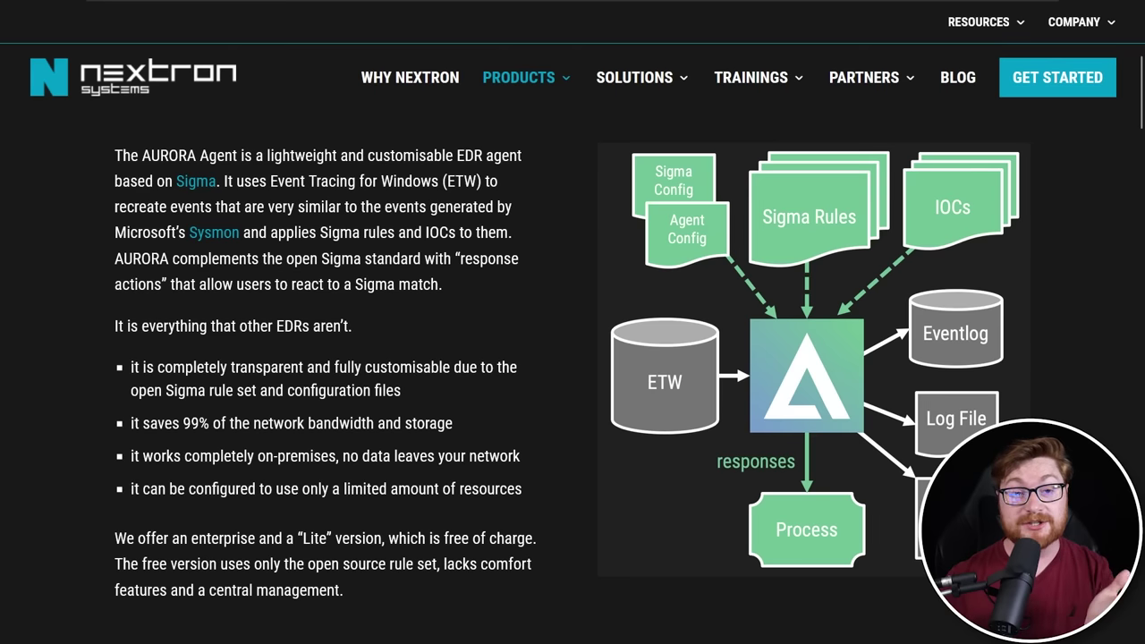
left_click_drag(166, 390, 234, 390)
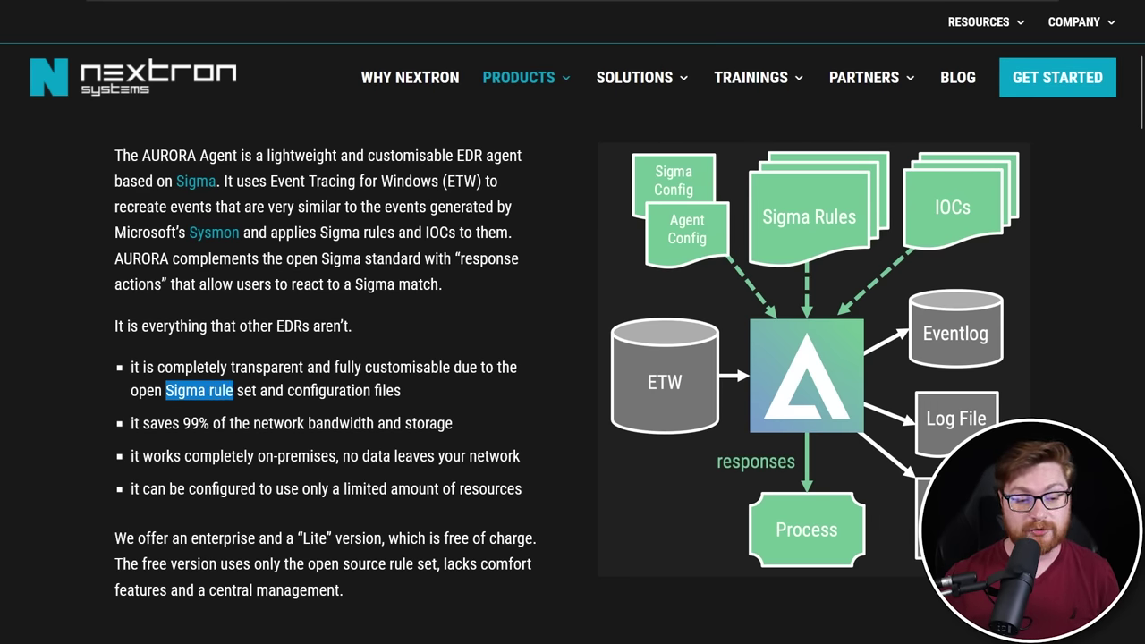
left_click(460, 393)
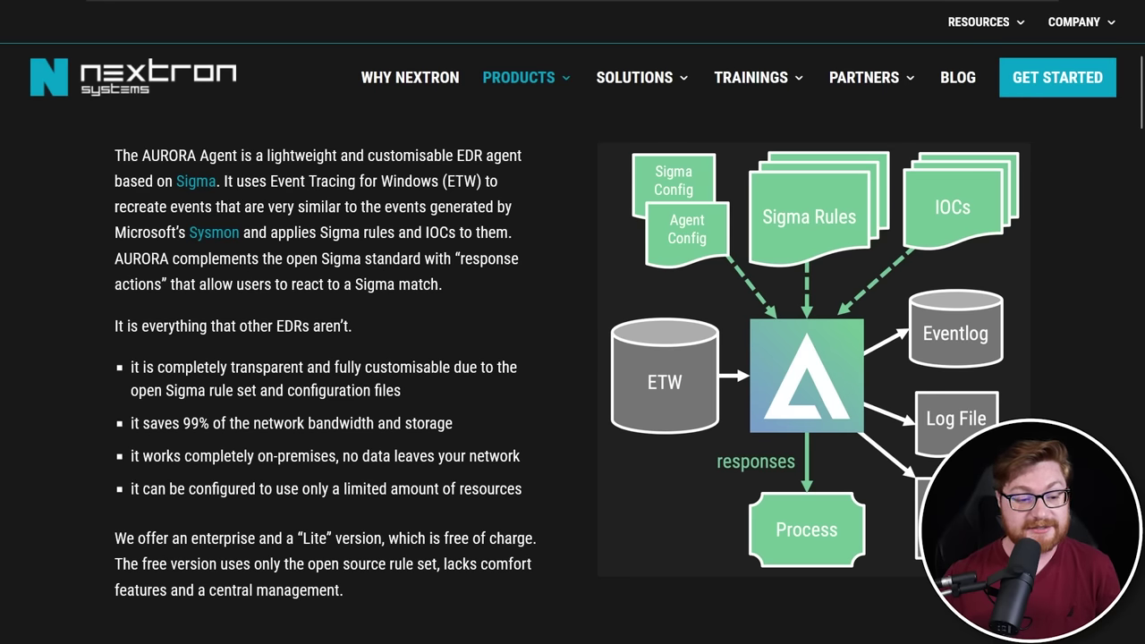
left_click_drag(165, 424, 438, 423)
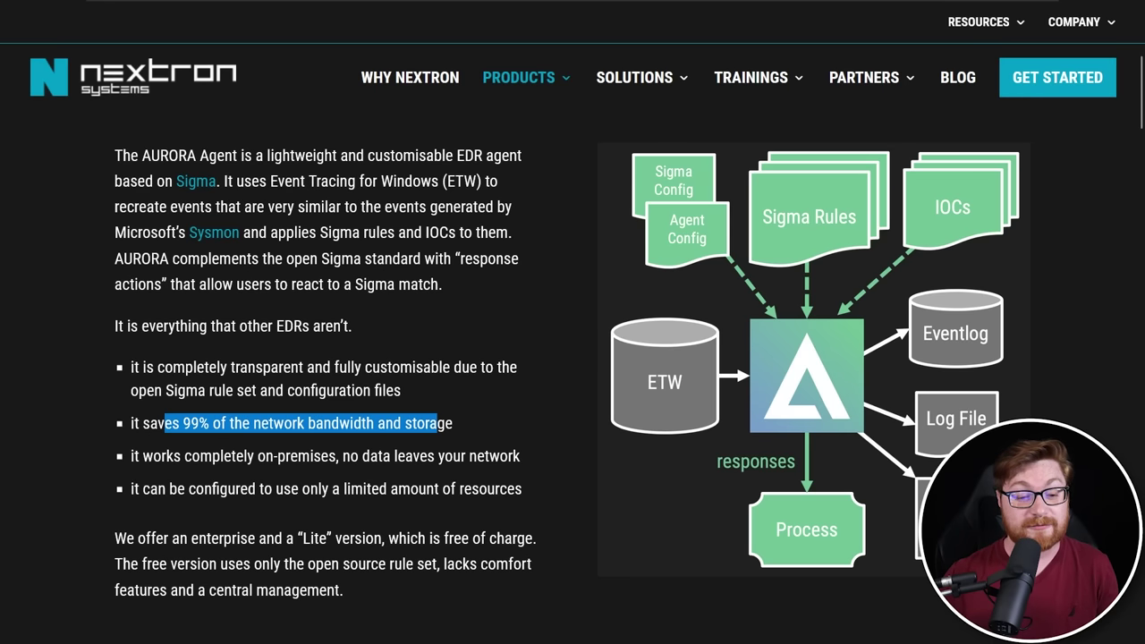
left_click(453, 427)
left_click_drag(167, 456, 421, 457)
left_click(421, 456)
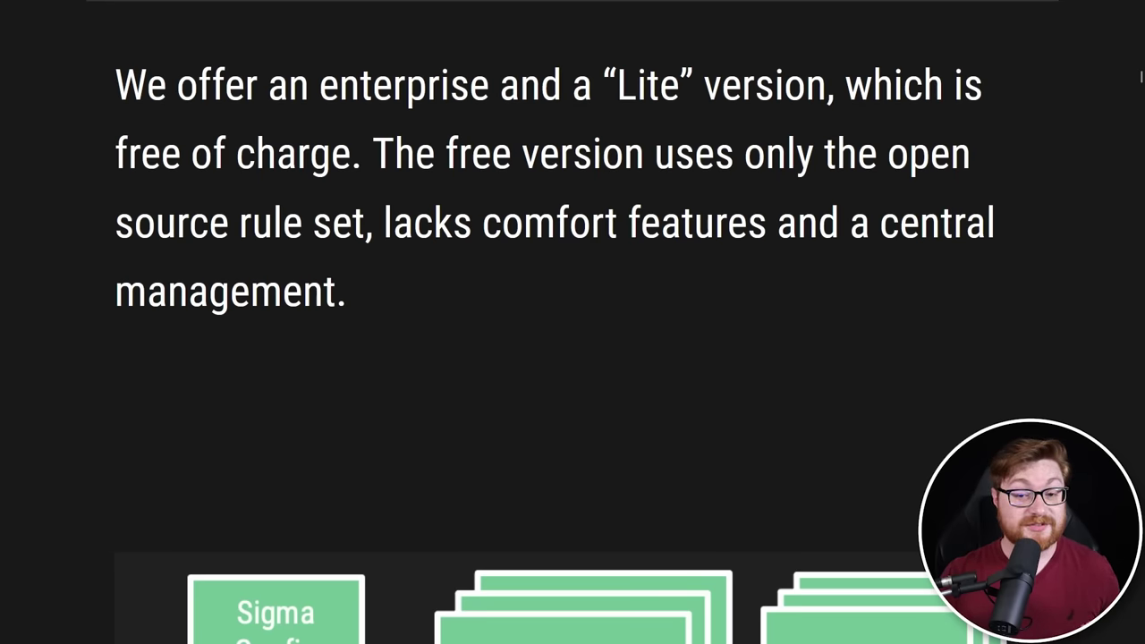
left_click_drag(592, 85, 827, 85)
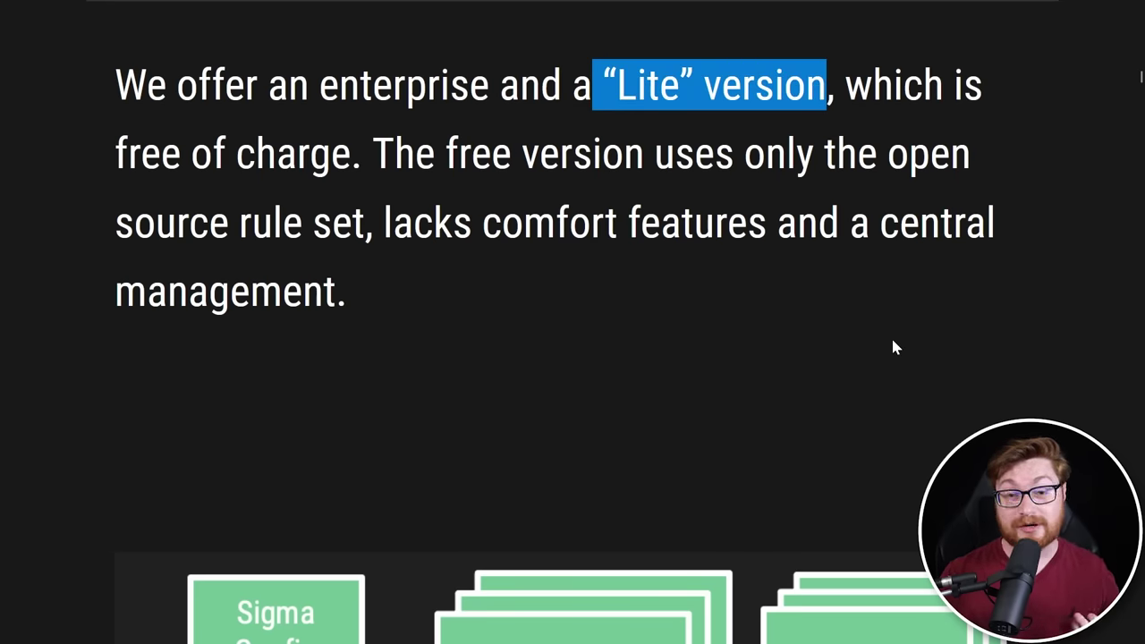
left_click(650, 191)
left_click_drag(372, 154, 365, 222)
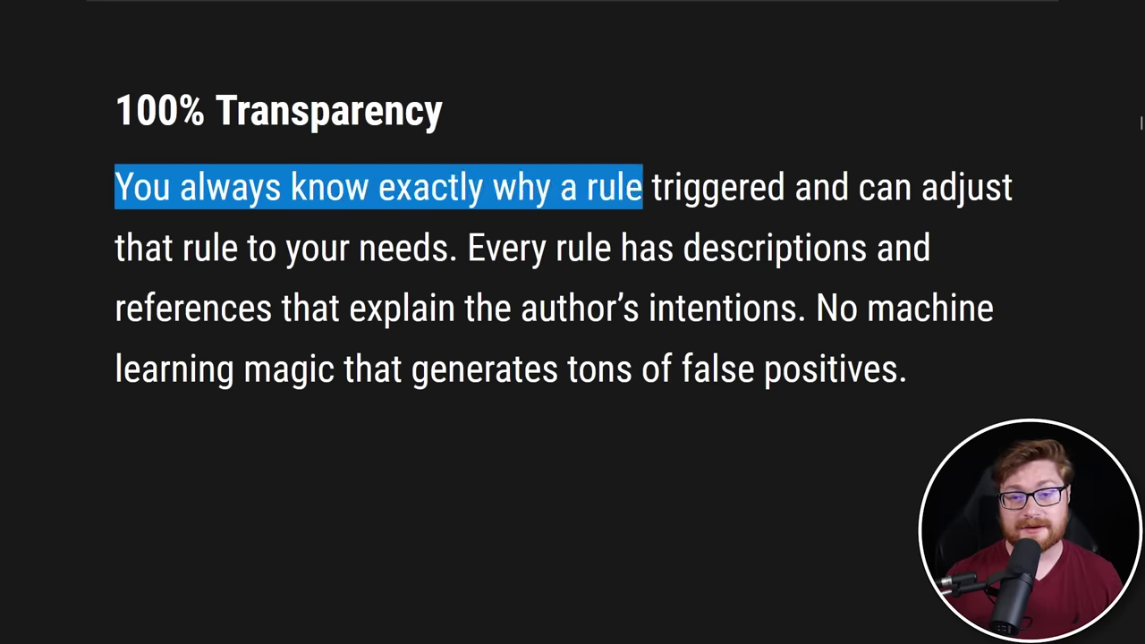
left_click_drag(651, 190, 452, 235)
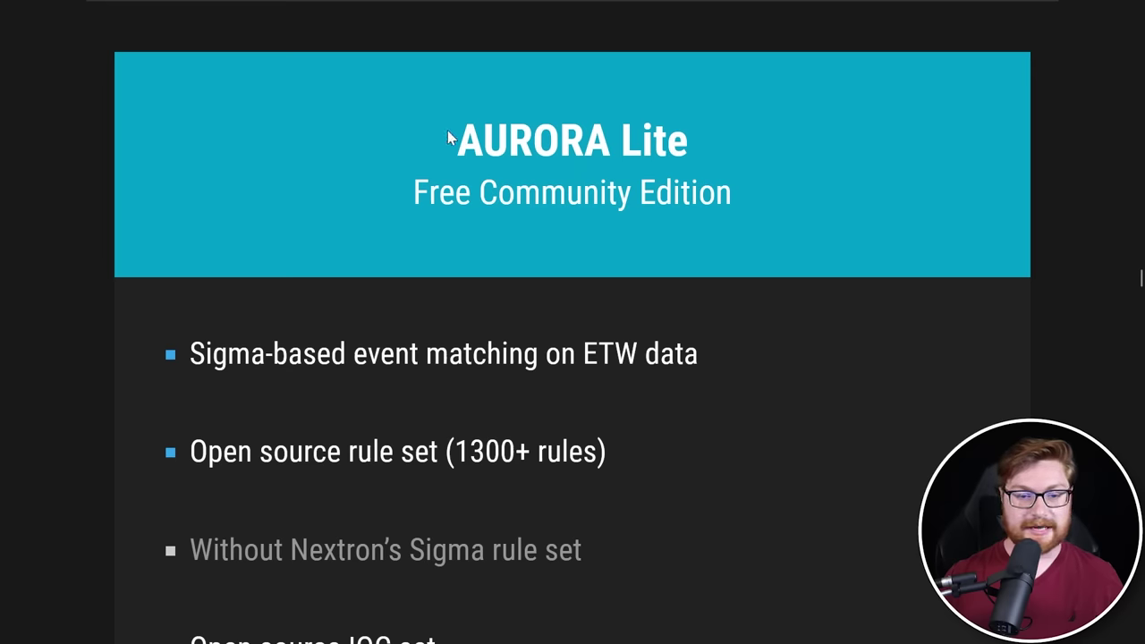
Highlight the AURORA Lite card title and Free Community Edition note, then scroll down
left_click_drag(447, 130, 699, 126)
left_click(699, 126)
left_click_drag(405, 191, 742, 188)
left_click(742, 189)
scroll(957, 411, "down", 4)
scroll(957, 420, "down", 6)
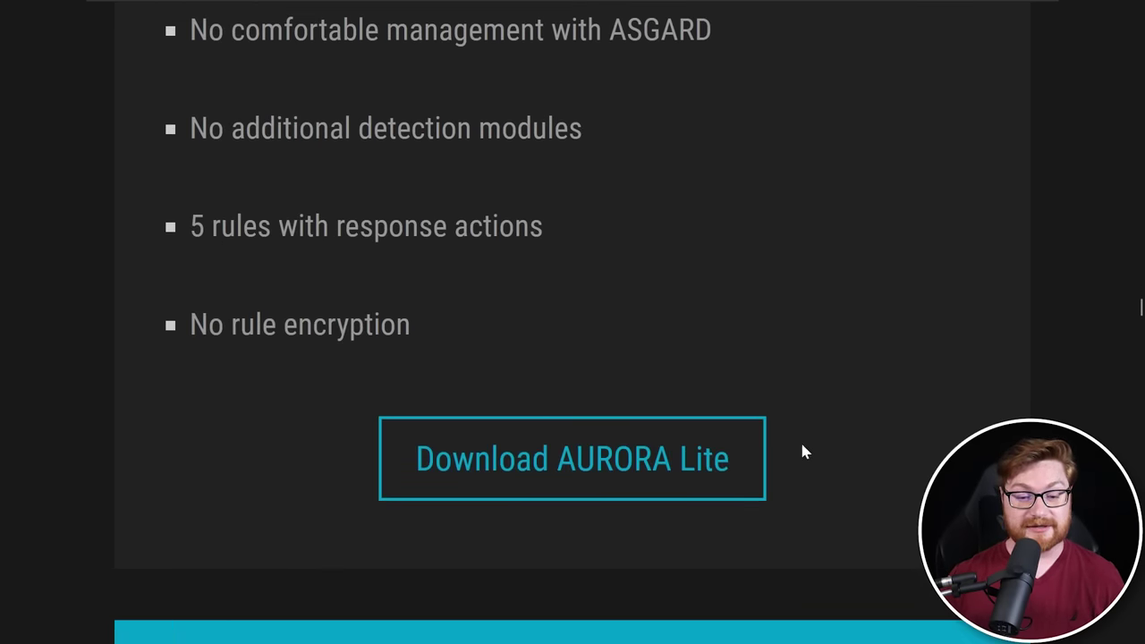
Fill the AURORA Lite download subscription form with first name, last name and e-mail address
left_click(639, 468)
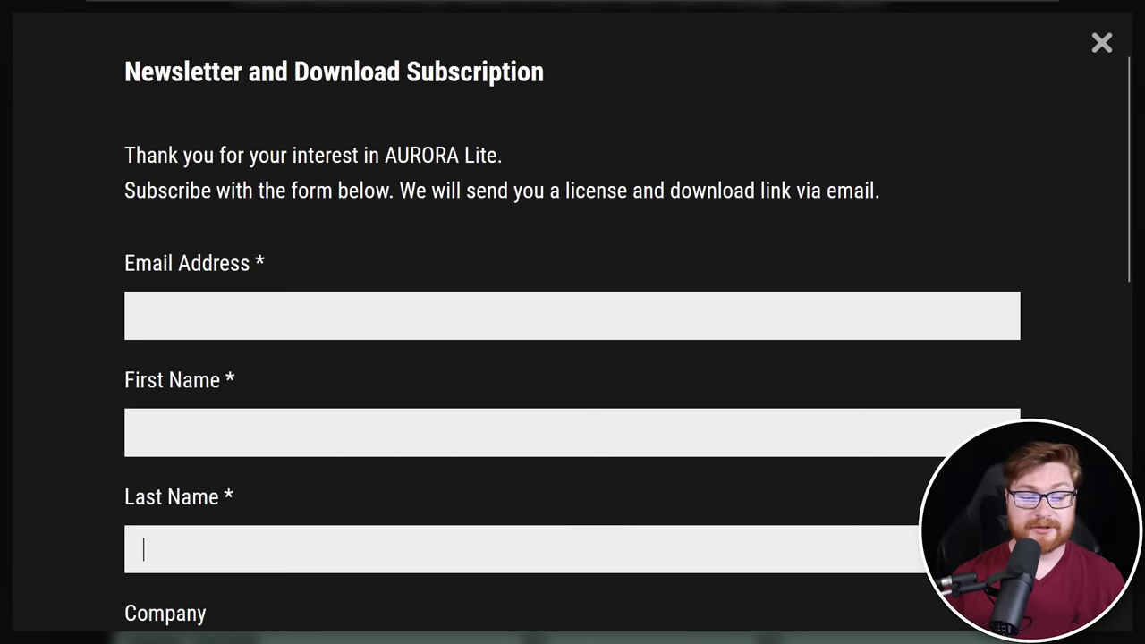
left_click(148, 548)
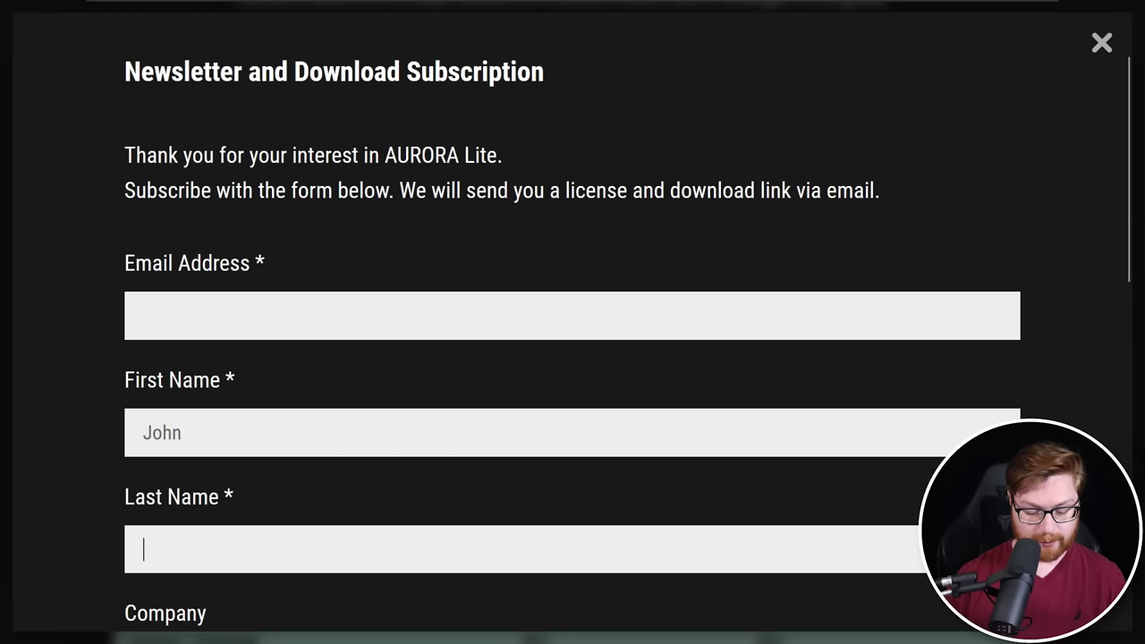
left_click(208, 326)
type("john@")
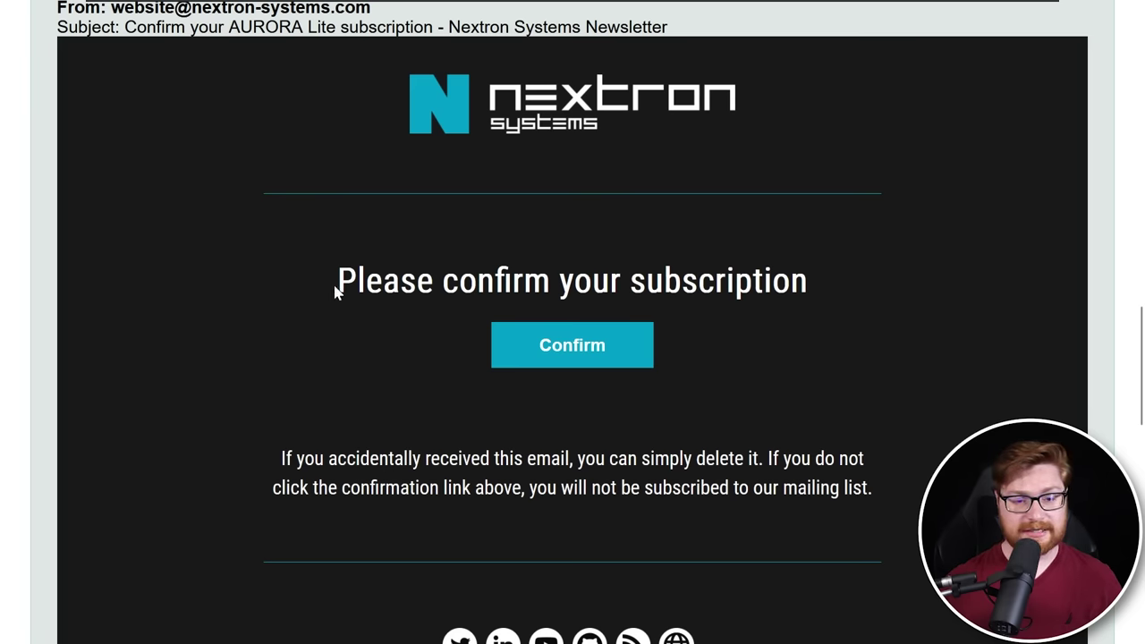
Highlight the subscription confirmation and the notes about the emailed license and download link
left_click_drag(336, 291, 807, 284)
left_click(557, 354)
left_click_drag(117, 316, 1016, 316)
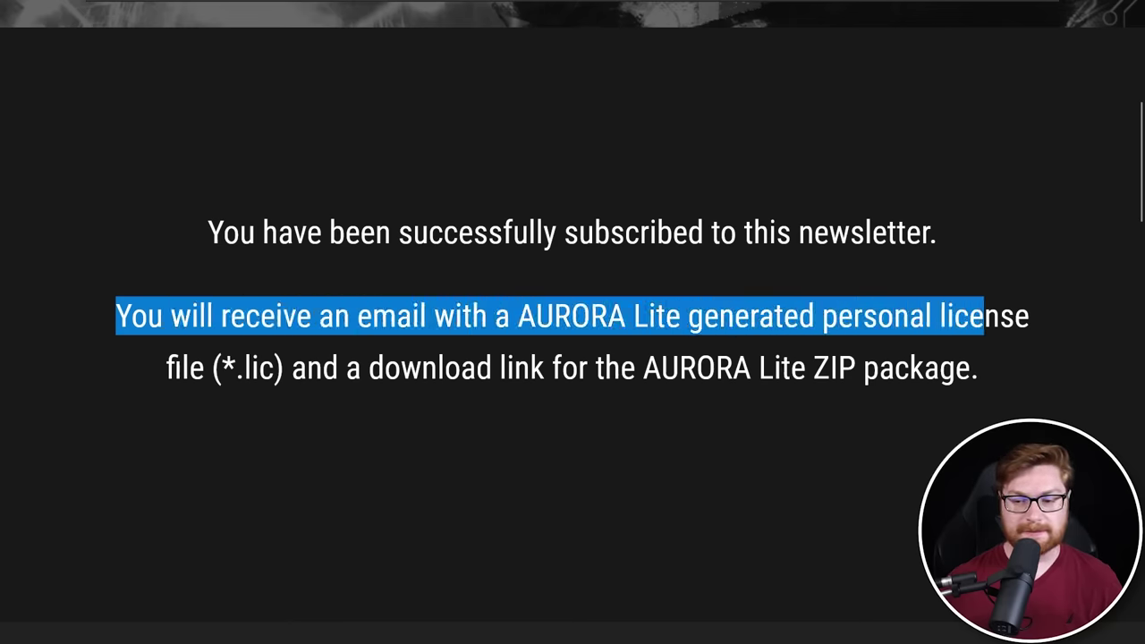
left_click_drag(369, 368, 954, 368)
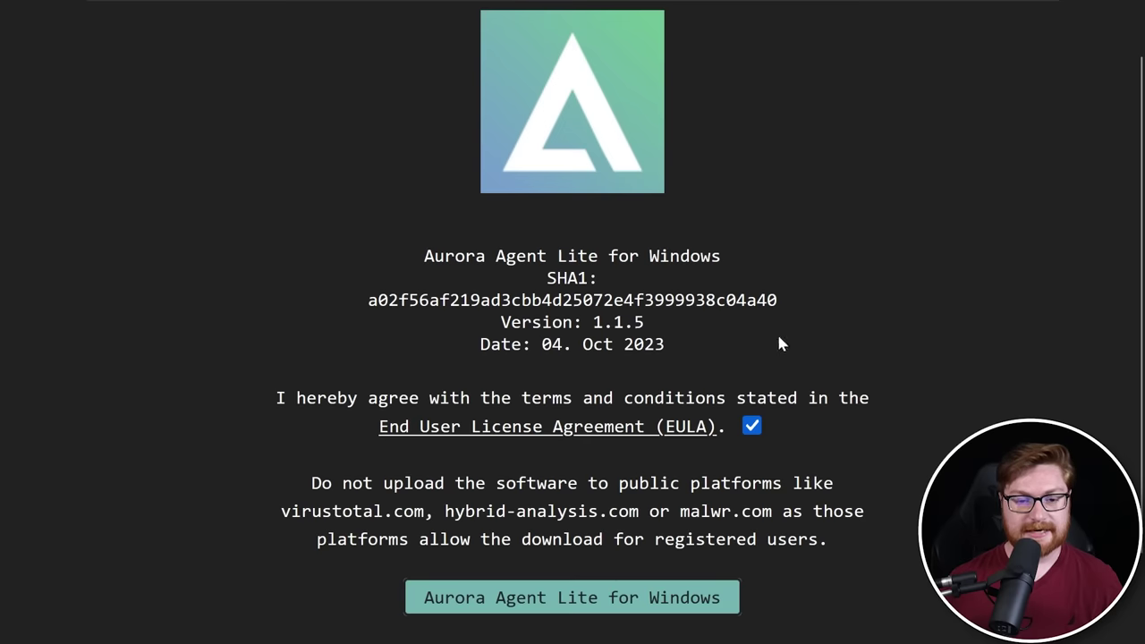
Select the SHA1 hash and download Aurora Agent Lite for Windows
left_click_drag(367, 301, 777, 300)
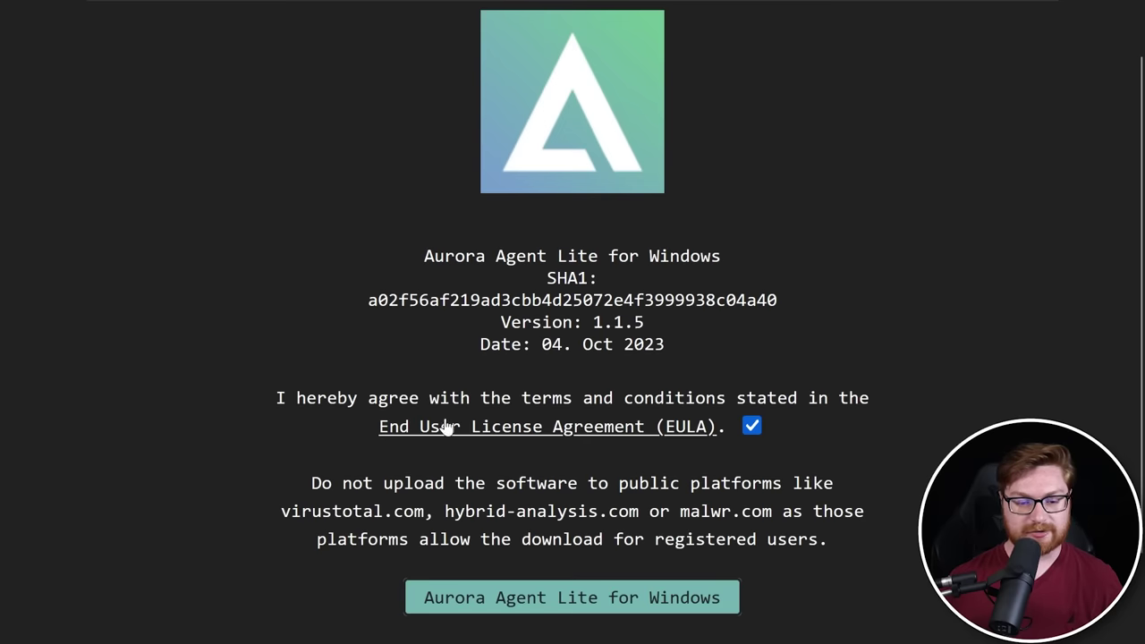
left_click(524, 597)
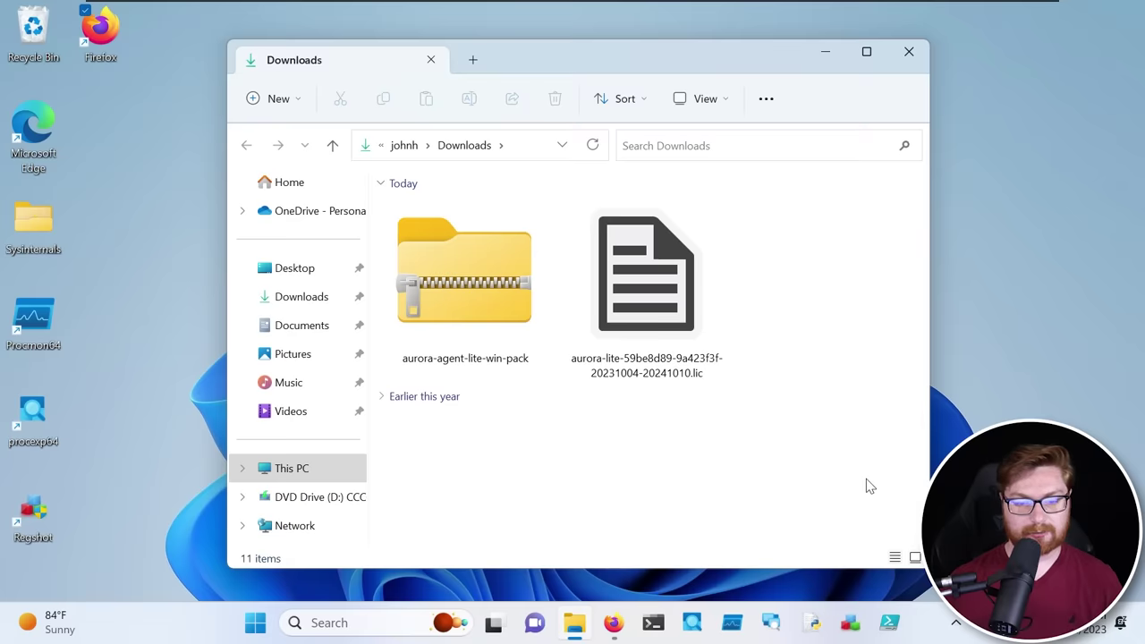
Extract the aurora-agent-lite-win-pack zip into Desktop\aurora
left_click(414, 316)
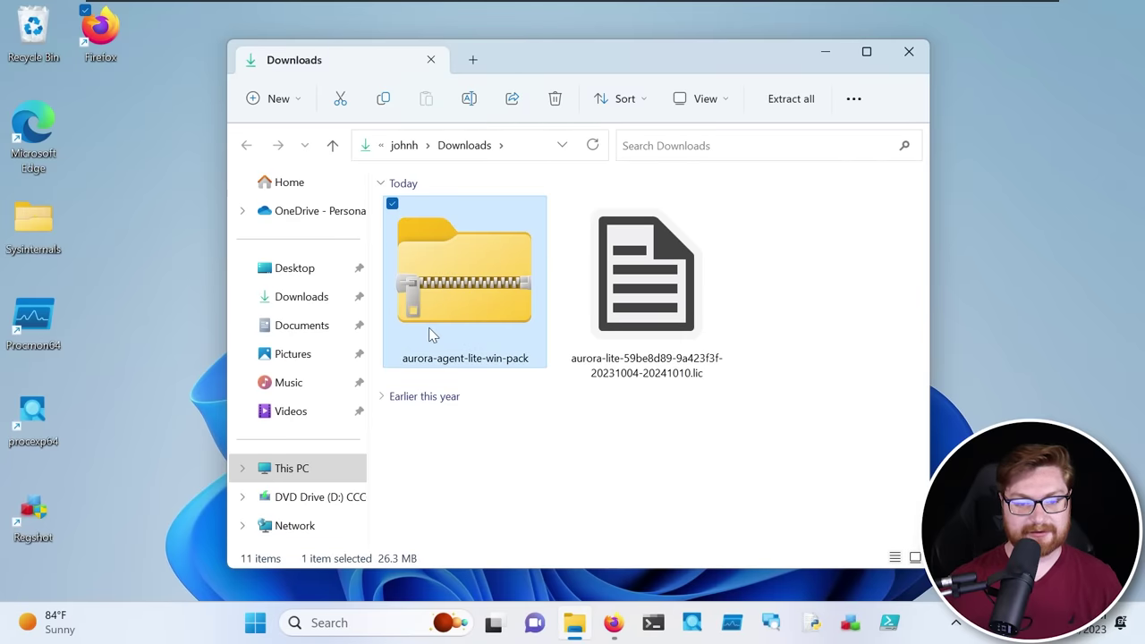
left_click(795, 100)
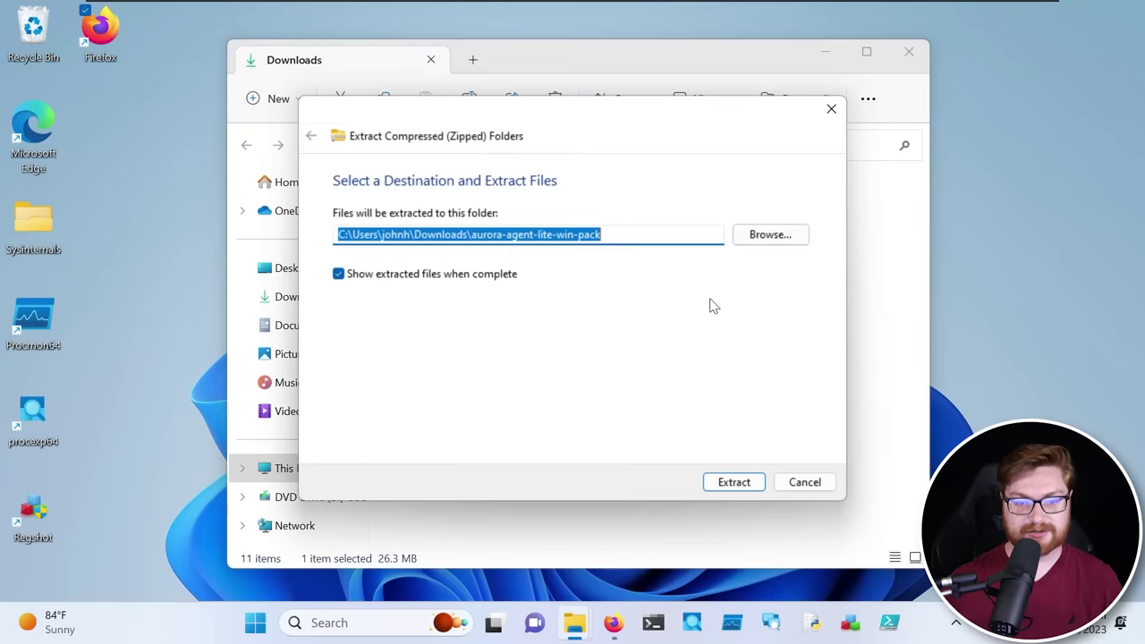
key("End")
key("ctrl+shift+Left")
key("ctrl+shift+Left")
key("ctrl+shift+Left")
key("ctrl+shift+Left")
key("ctrl+shift+Left")
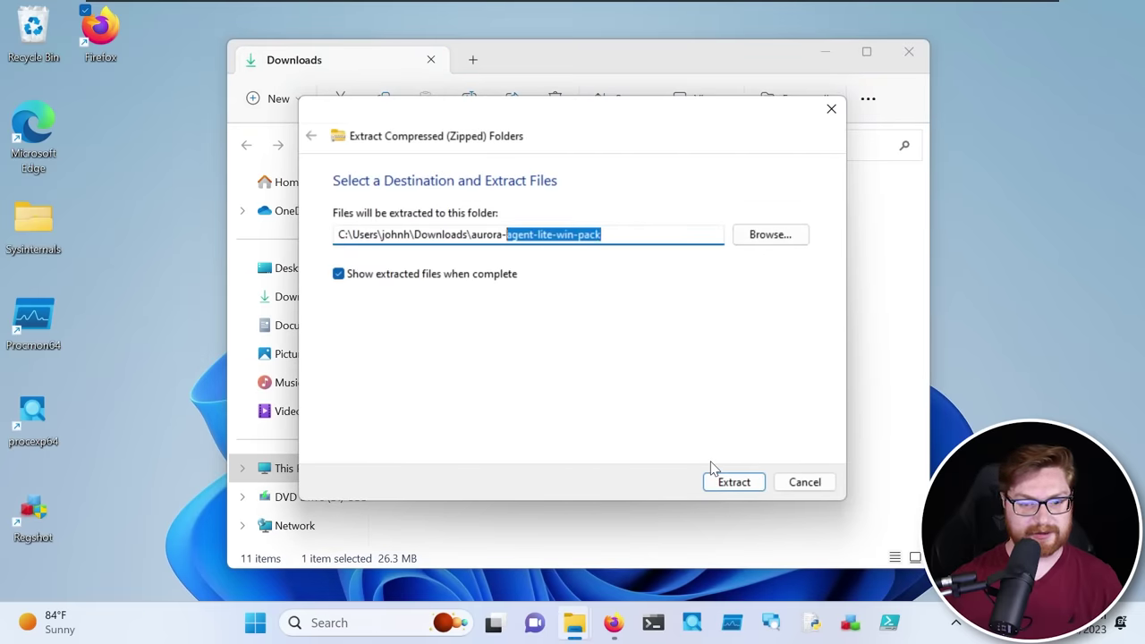
key("ctrl+shift+Left")
type("Deskt")
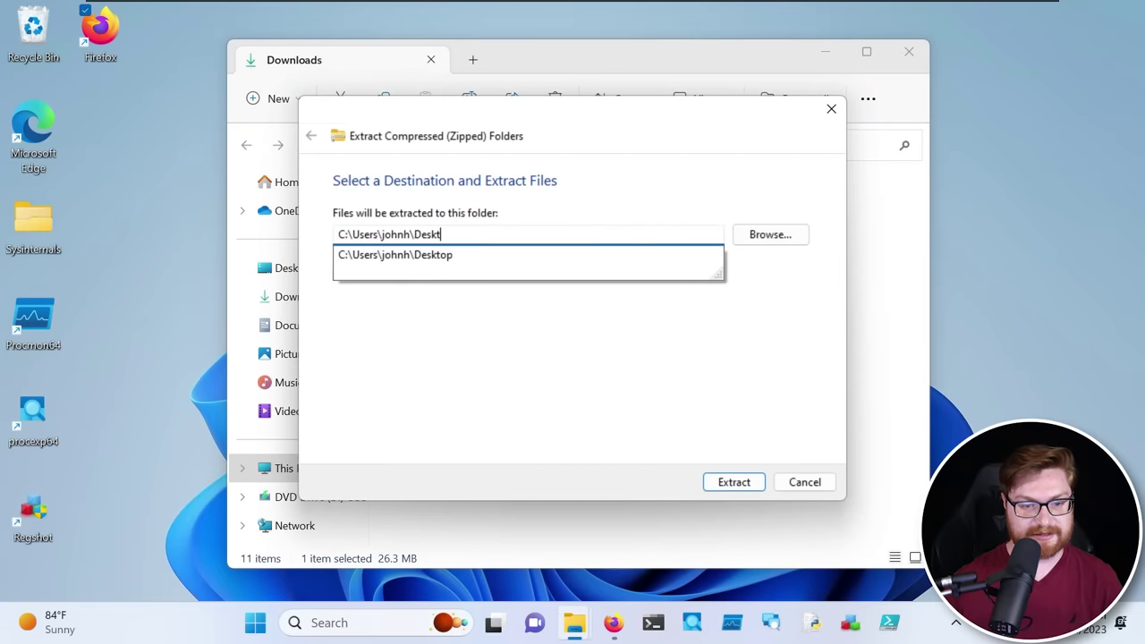
type("op\\auror")
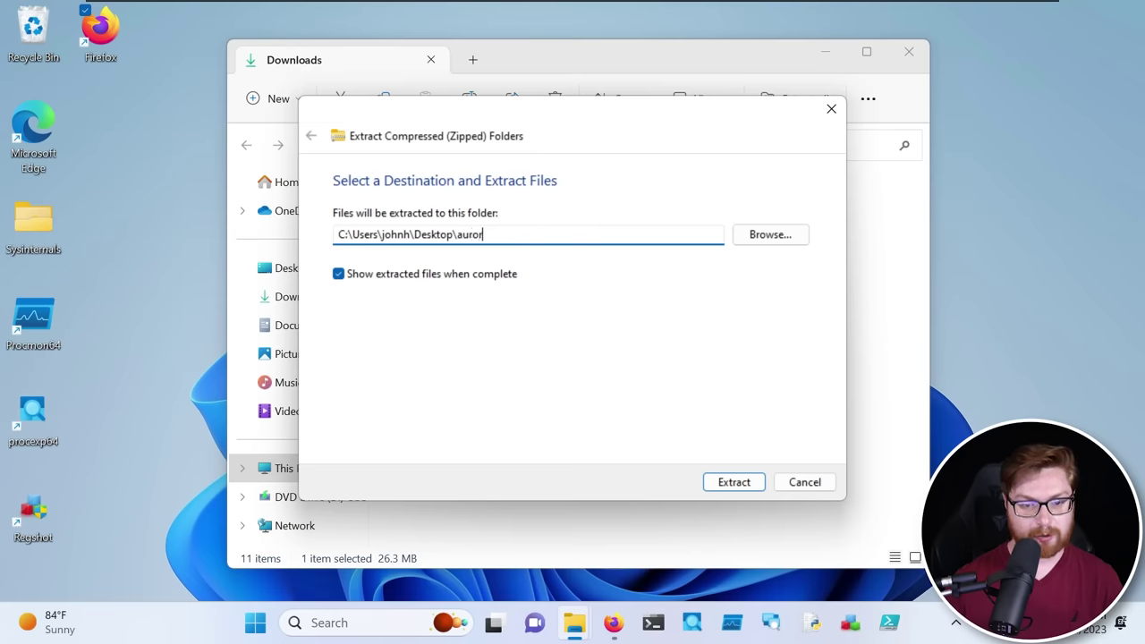
key("Return")
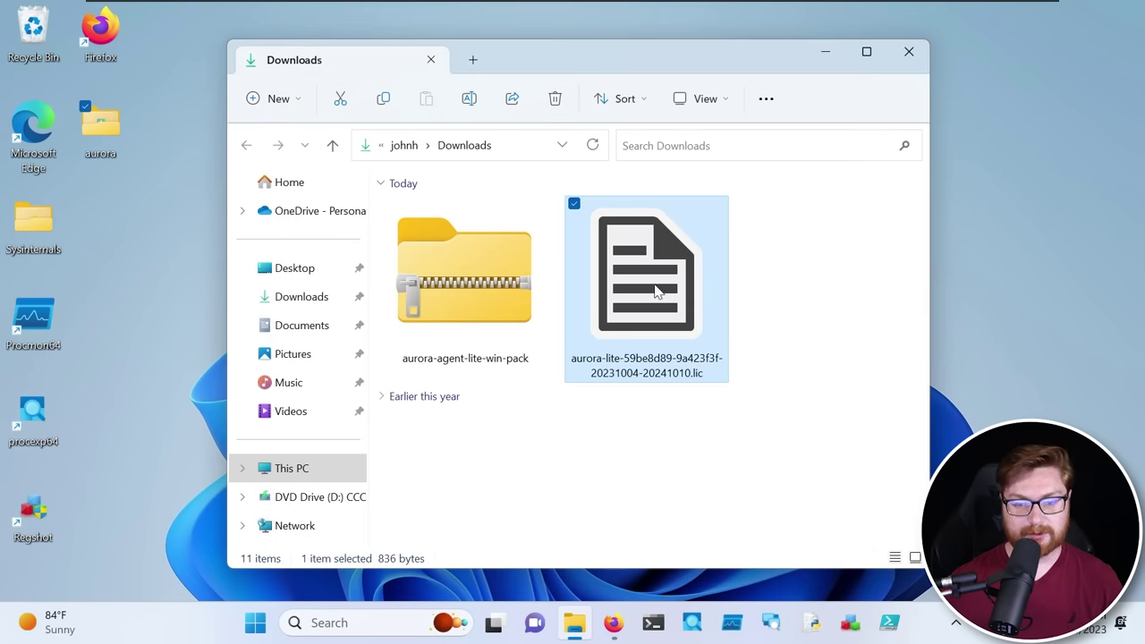
Copy the .lic license file from Downloads to the clipboard
right_click(671, 297)
left_click(715, 306)
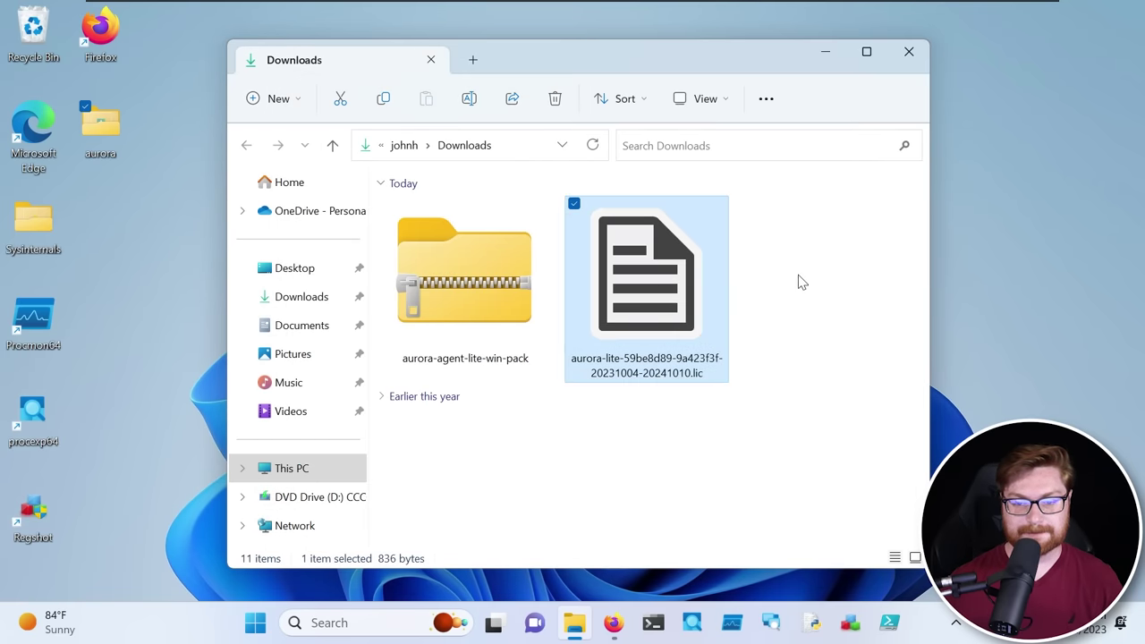
left_click(800, 281)
Paste the license file into the Desktop aurora folder
double_click(94, 130)
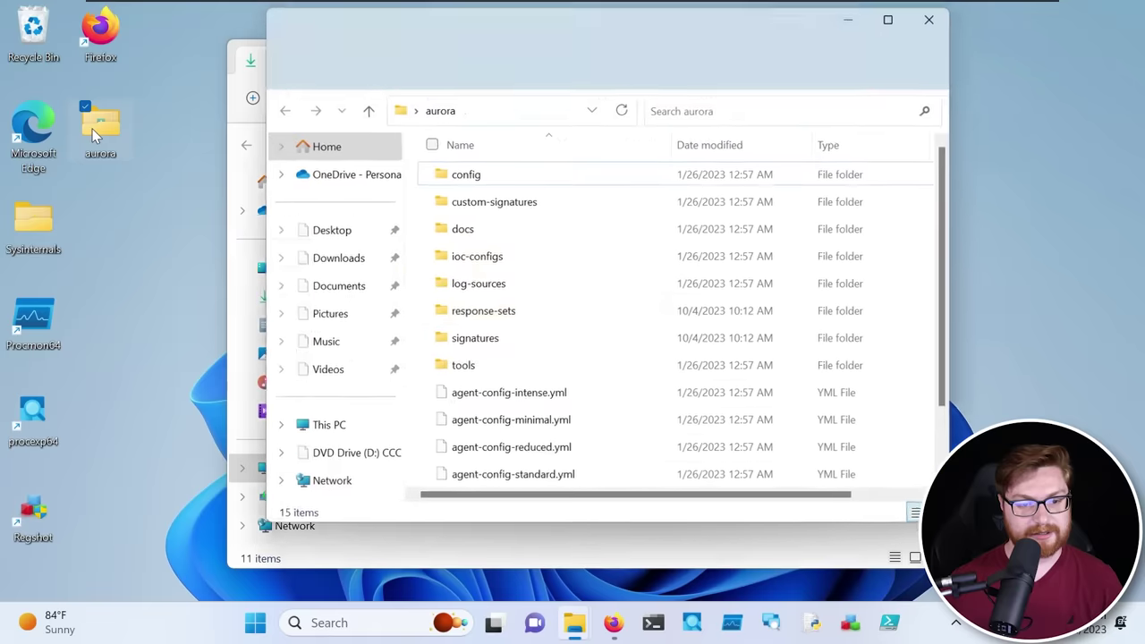
scroll(935, 313, "down", 2)
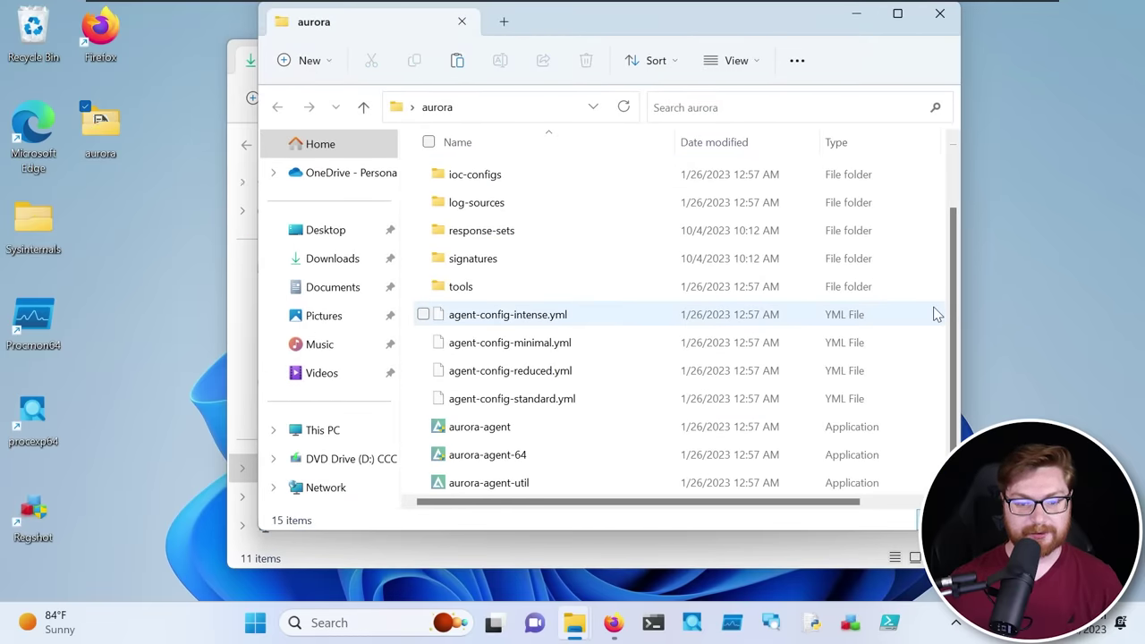
key("ctrl+v")
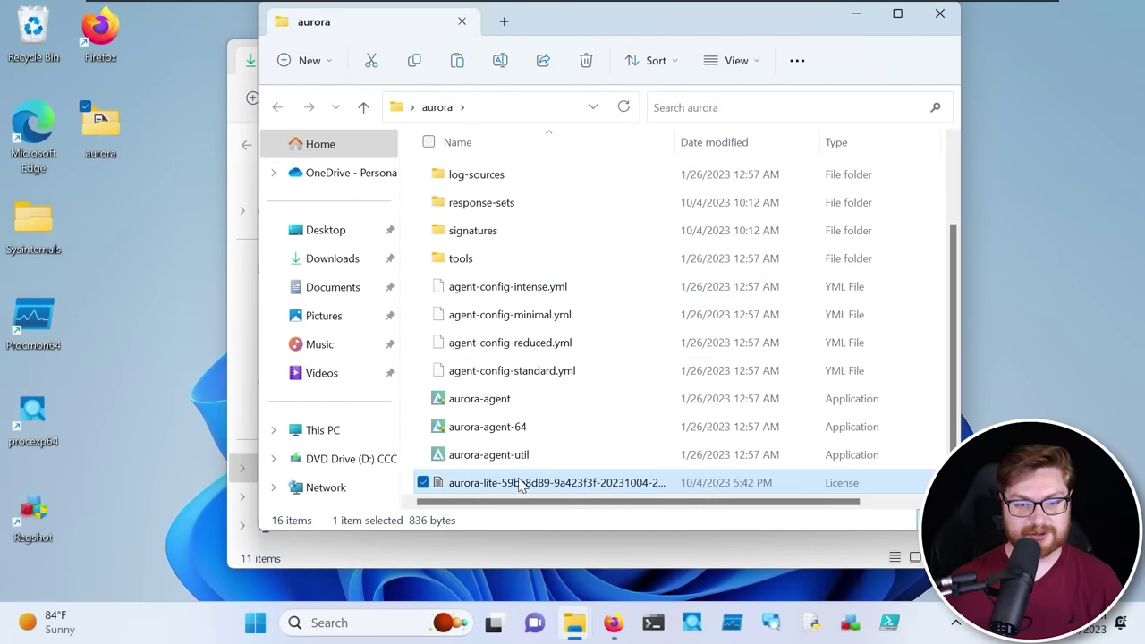
scroll(524, 486, "up", 5)
Close the aurora and Downloads windows and launch Windows PowerShell
left_click(939, 13)
left_click(900, 48)
left_click(893, 159)
left_click(652, 623)
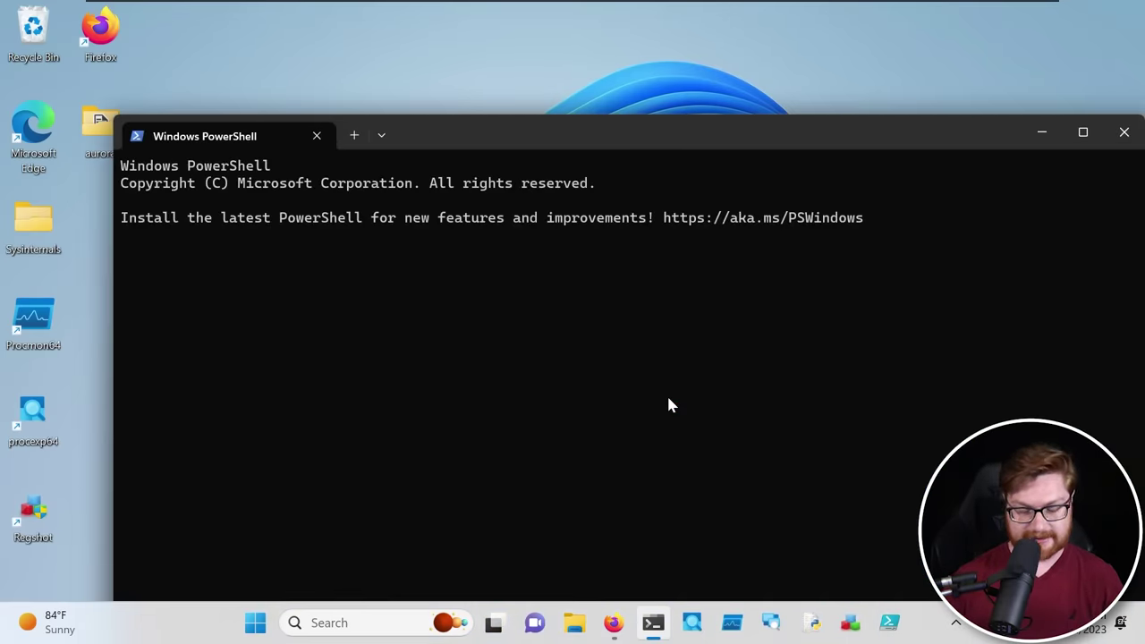
In full-screen PowerShell, change into Desktop\aurora and list its files with ls
key("F11")
key("ctrl+plus")
key("ctrl+plus")
key("ctrl+plus")
key("ctrl+plus")
key("ctrl+plus")
key("ctrl+plus")
key("ctrl+plus")
type("cd De")
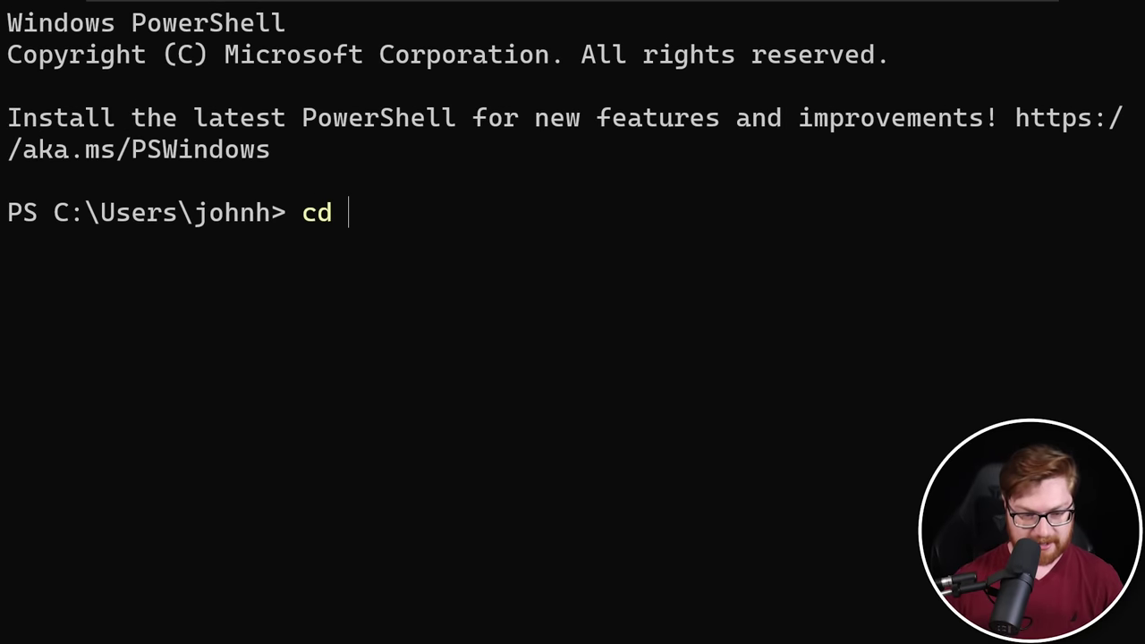
key("Tab")
key("Return")
type("cd a")
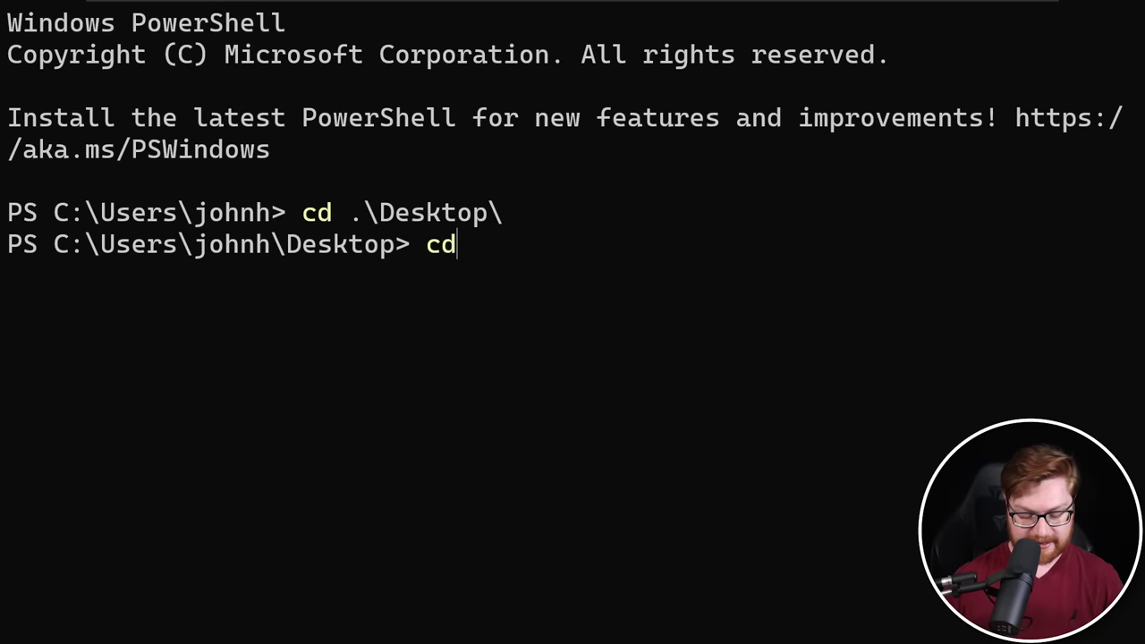
key("Tab")
key("Return")
type("ls")
key("Return")
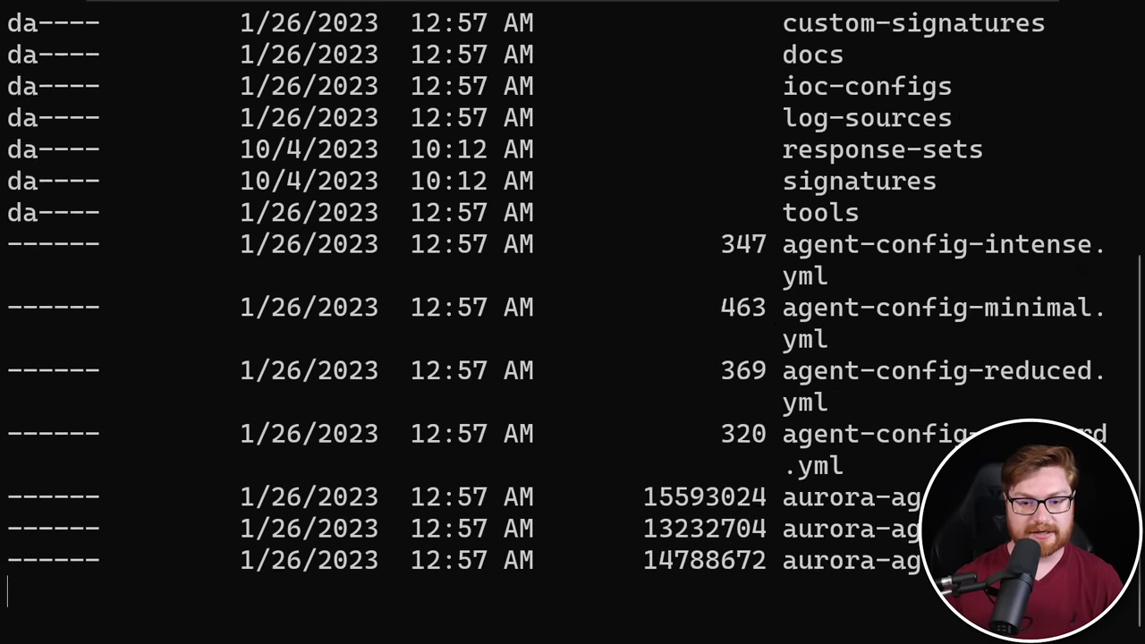
Run .\aurora-agent-64.exe from the aurora folder
key("ctrl+minus")
key("ctrl+minus")
left_click_drag(592, 258, 824, 259)
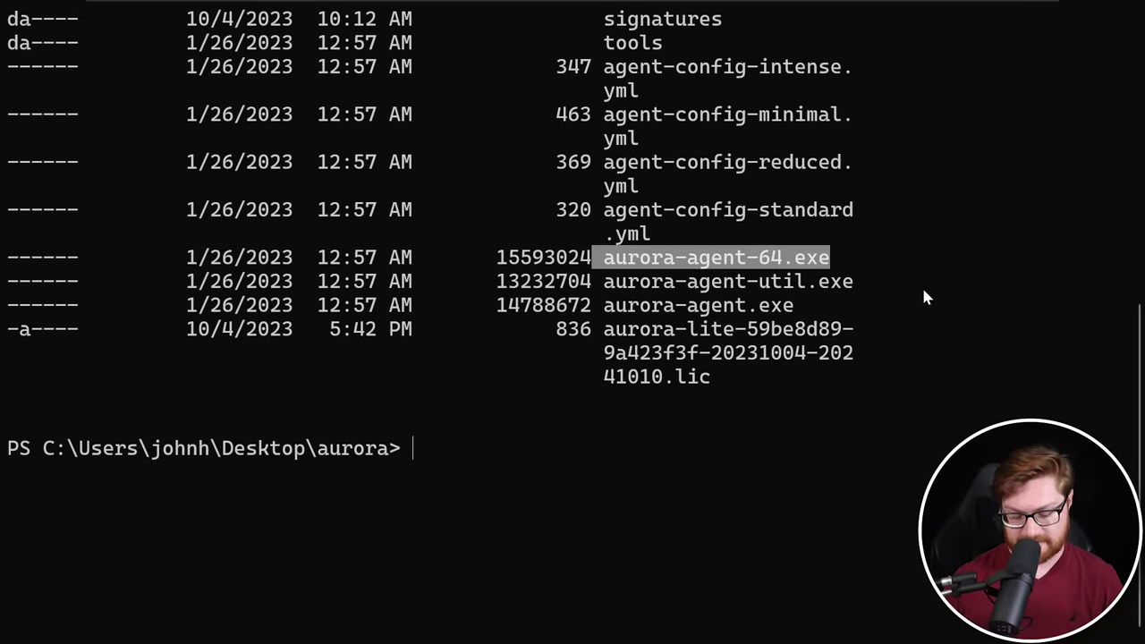
type("./a")
key("Tab")
key("Tab")
key("Tab")
key("Tab")
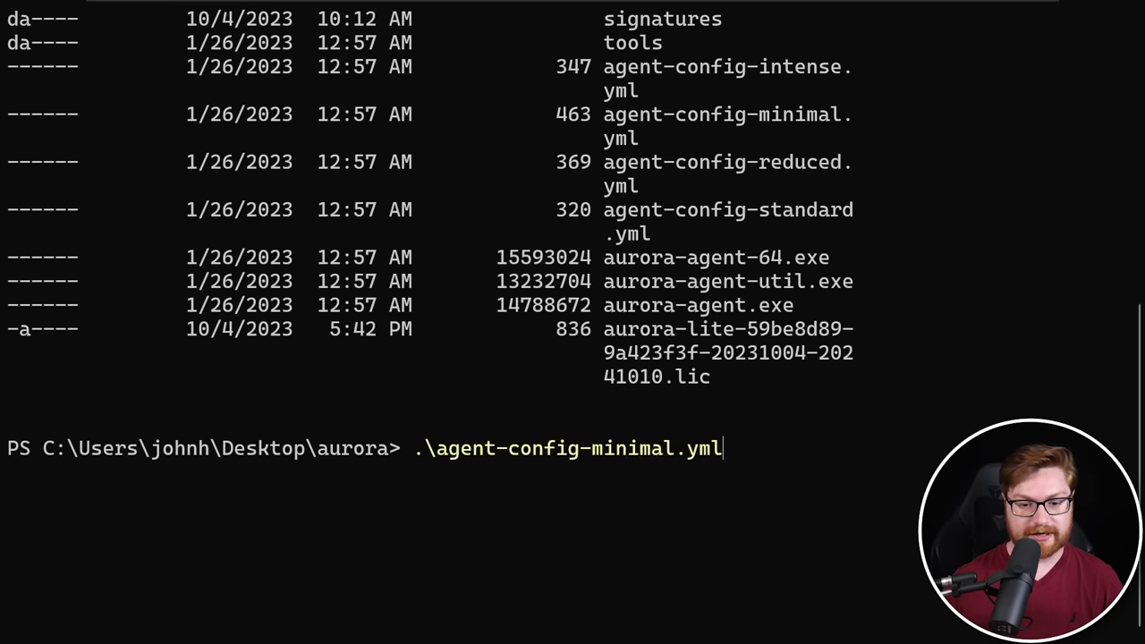
key("Return")
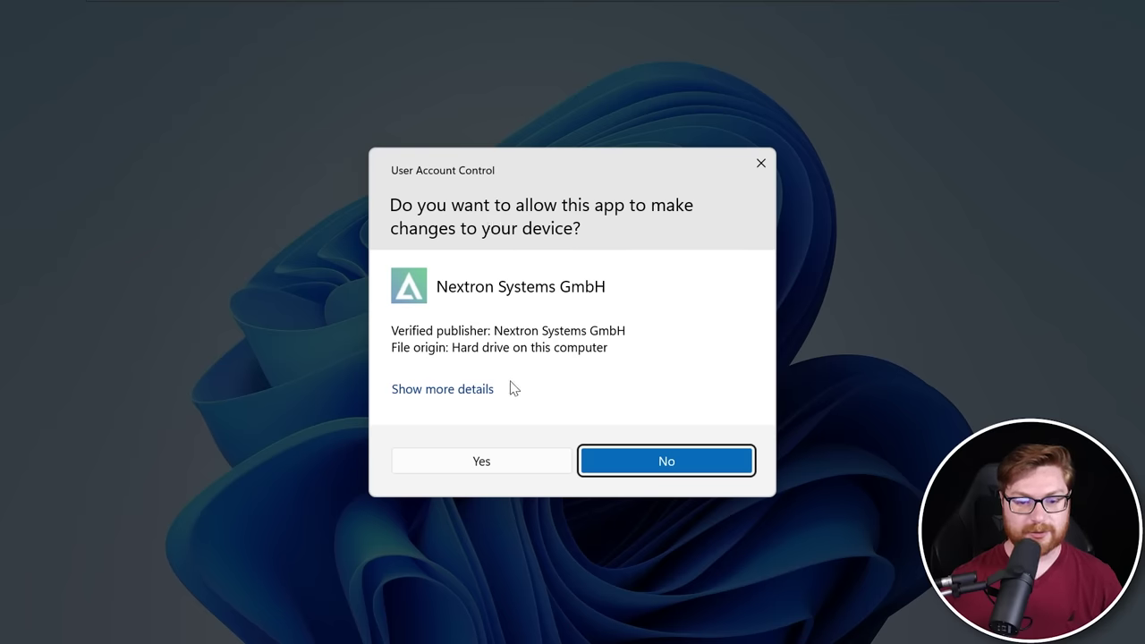
Approve the Nextron Systems GmbH User Account Control prompt with Yes
left_click(475, 462)
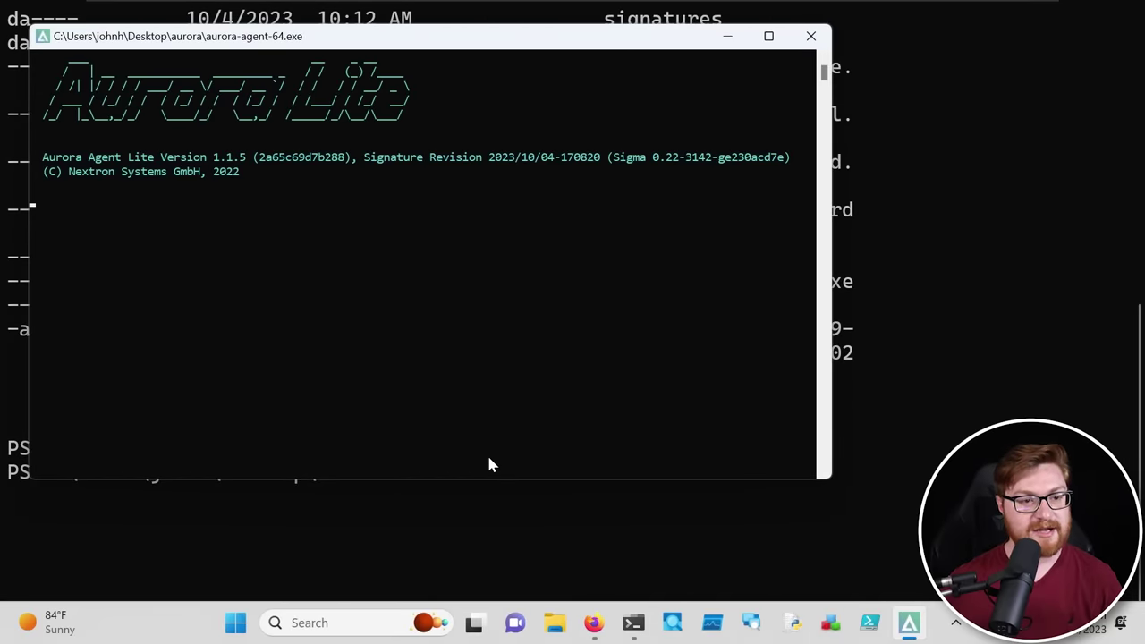